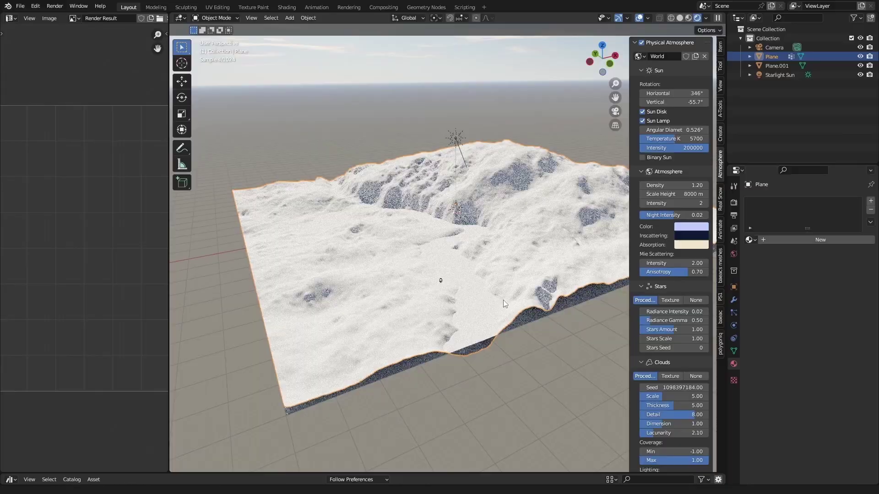
- Scatter botaniq grass across the hills and spawn a Populus tree from the tree grid
click(681, 335)
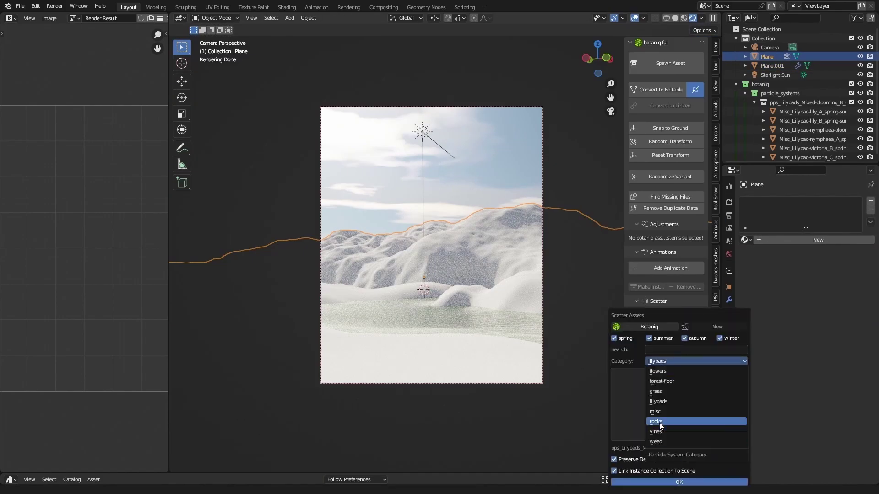
click(661, 422)
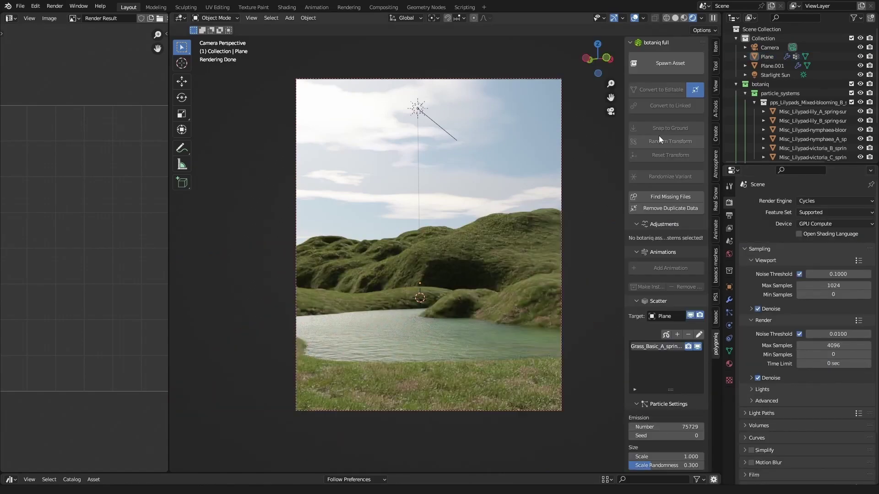
click(659, 135)
scroll(446, 306, down, 3)
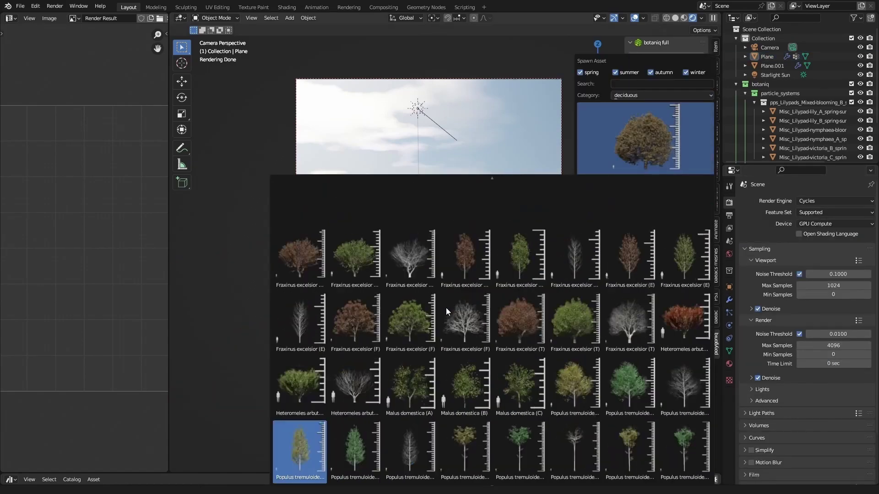
click(446, 306)
click(645, 205)
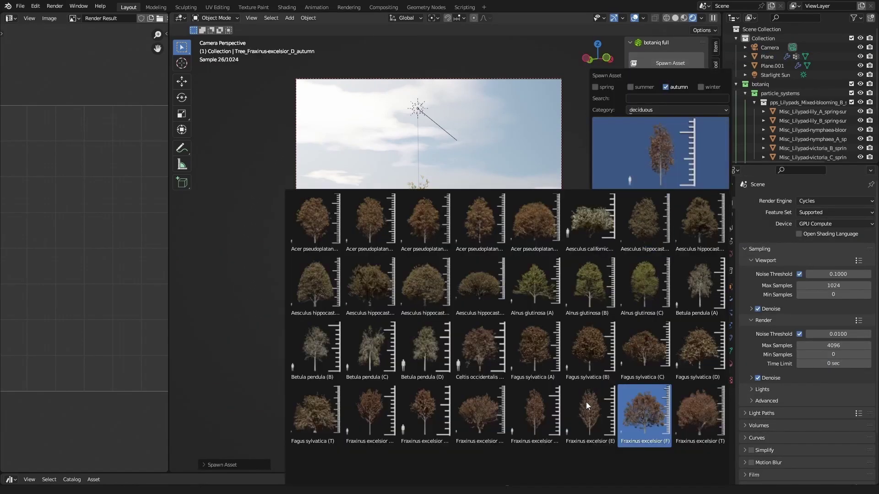
- Spawn a second, autumn Populus tree from the tree grid
scroll(591, 393, down, 5)
click(606, 353)
click(645, 204)
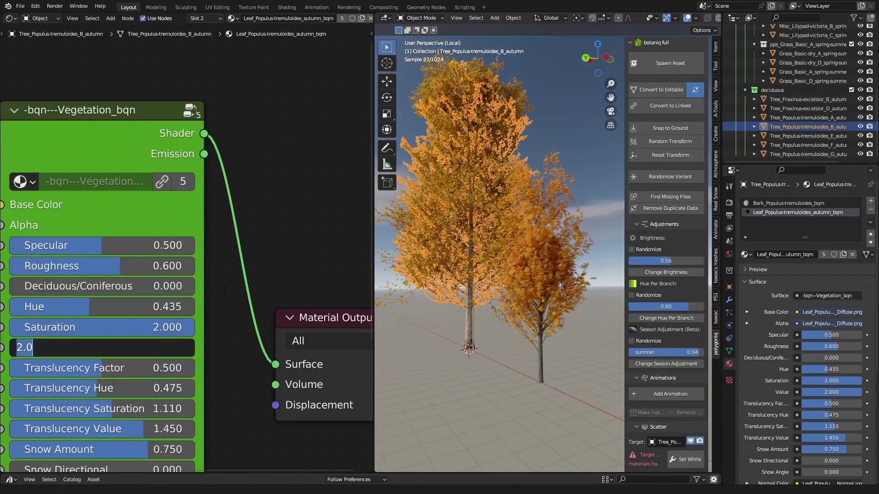
- Set ash leaf Value to 5, then adjust Fresh grass hue and value and Dry grass hue to 0.500
text(5)
key(Return)
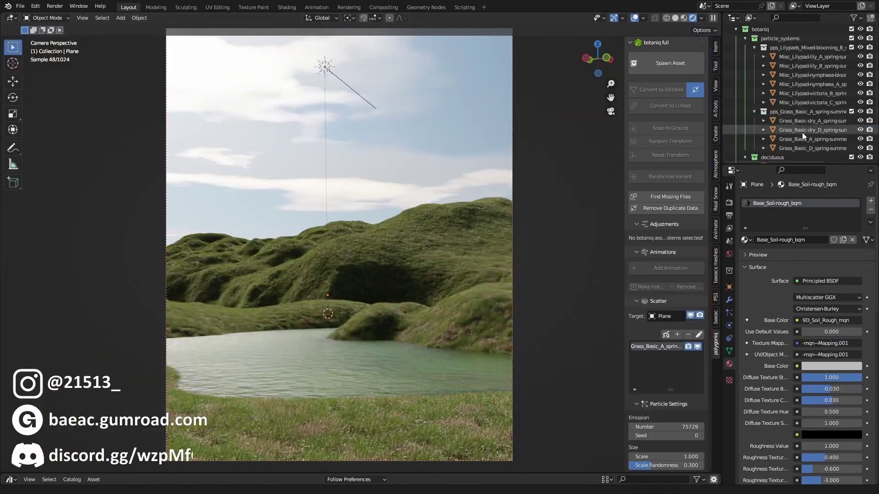
click(802, 131)
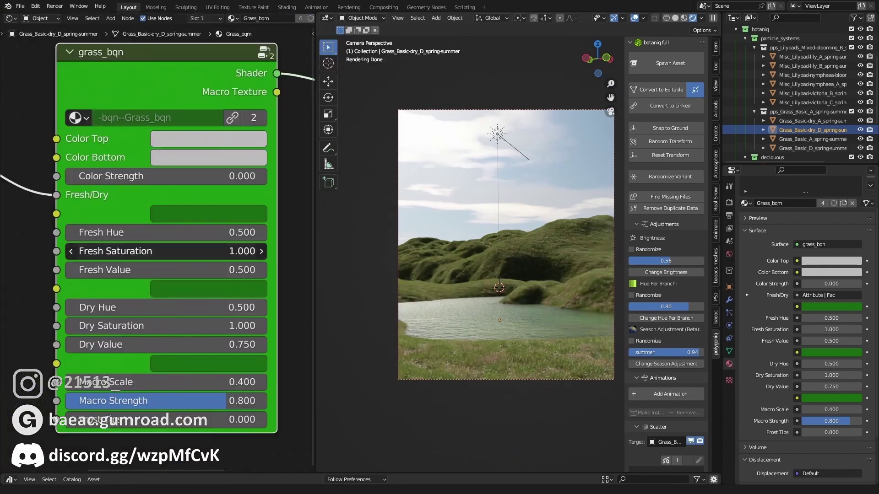
drag(214, 233, 224, 232)
drag(214, 270, 247, 270)
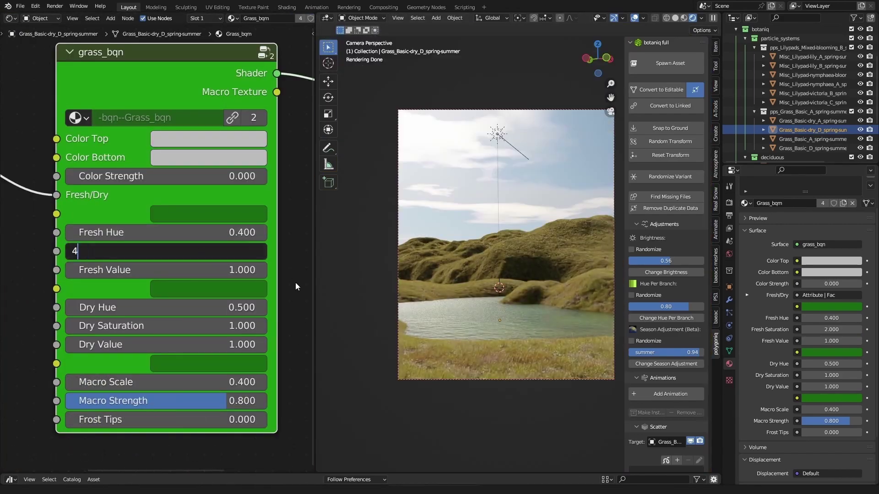
click(69, 309)
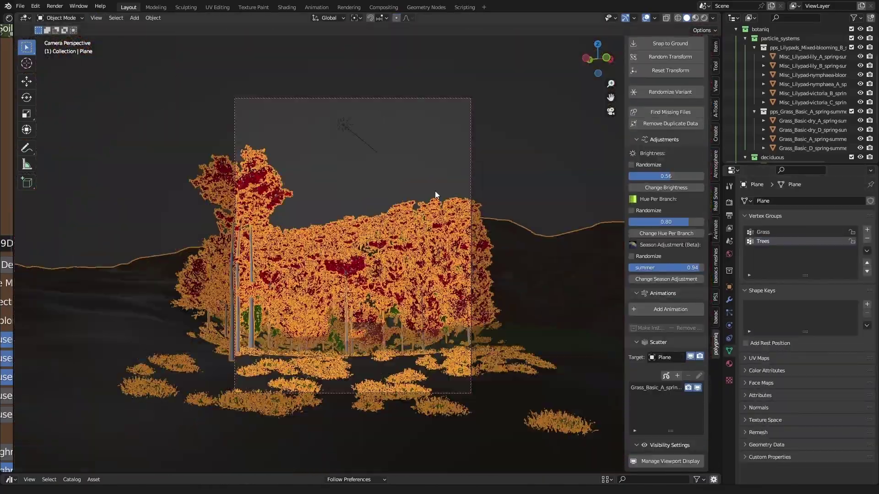
- Tilt the view over the terrain and select the Populus tremuloides A autumn tree for the forest
click(729, 313)
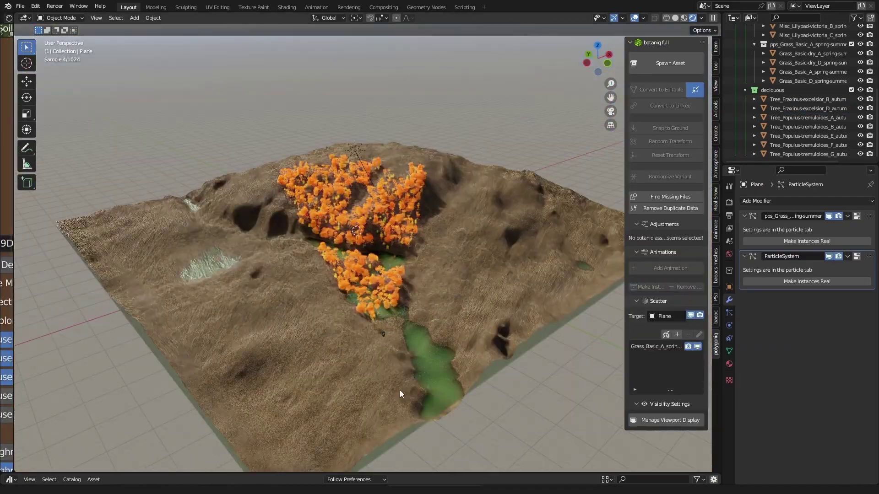
middle_drag(400, 390, 428, 336)
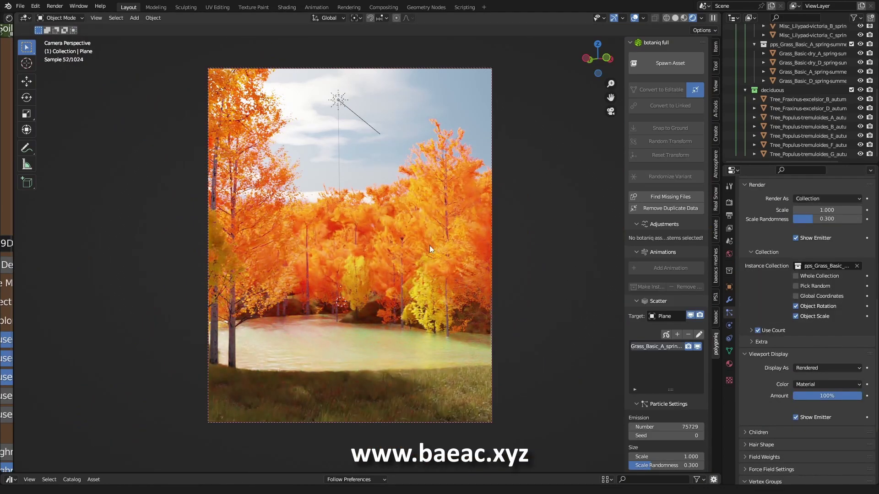
click(795, 117)
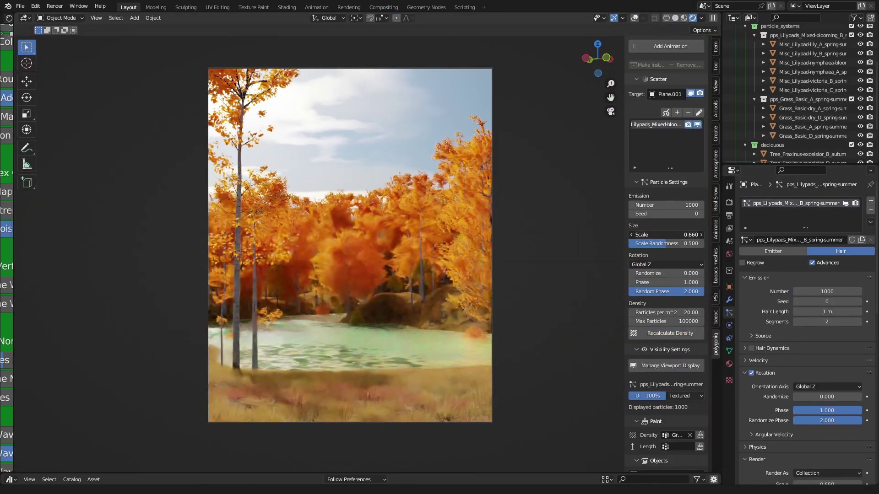
- Set lily-pad scale to 0.6 and scatter Basalt coast-stones as a 3000-particle rock layer
key(Return)
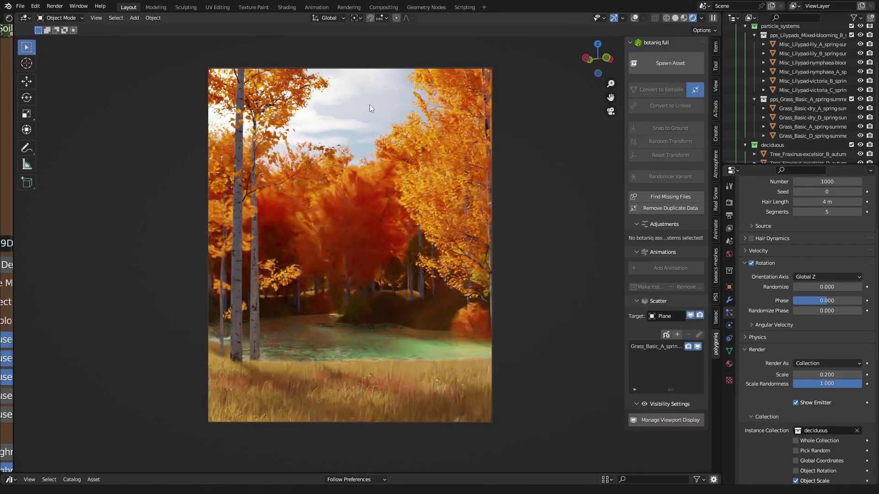
double_click(824, 394)
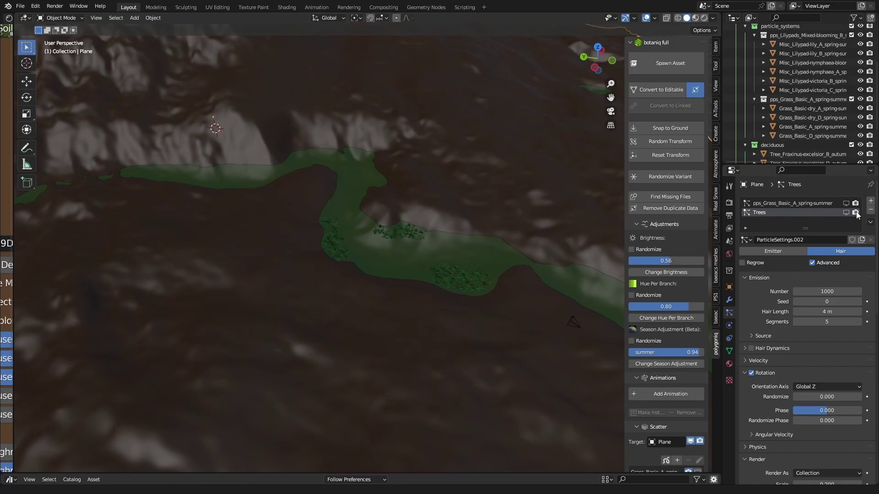
click(681, 435)
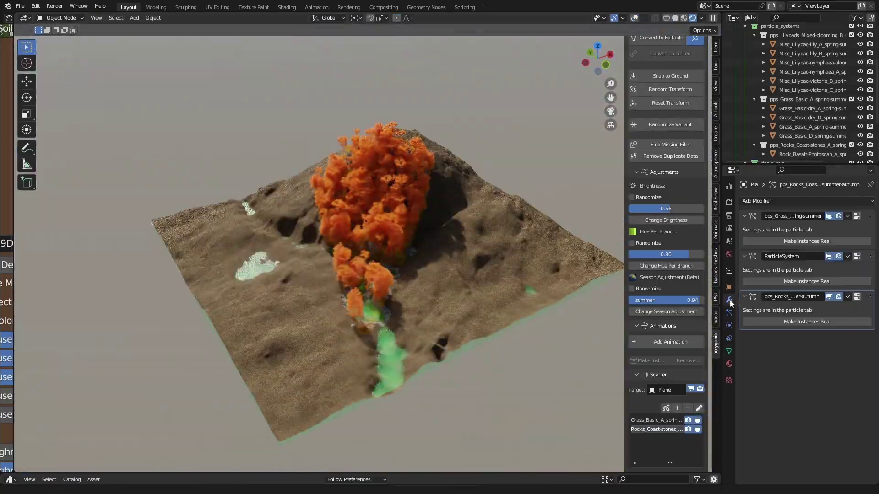
- Scatter Weeds_Steppe_B over the terrain and select the new weed objects in camera view
click(730, 312)
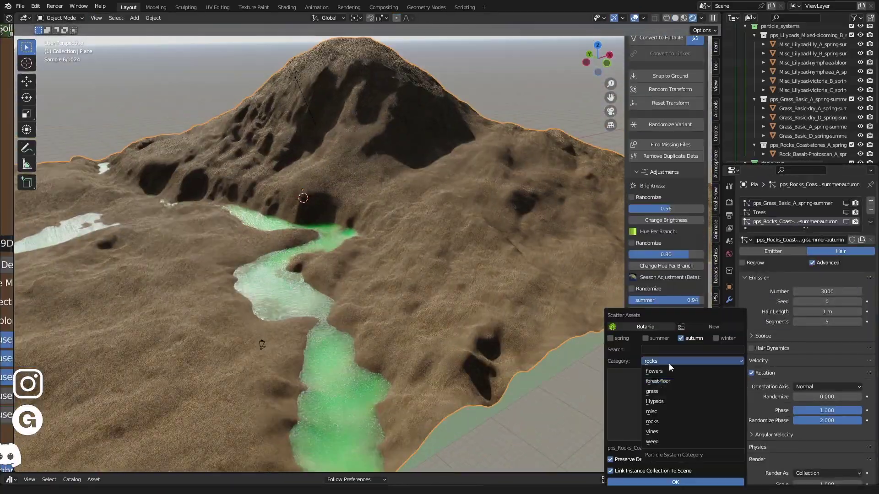
click(676, 481)
key(KP_0)
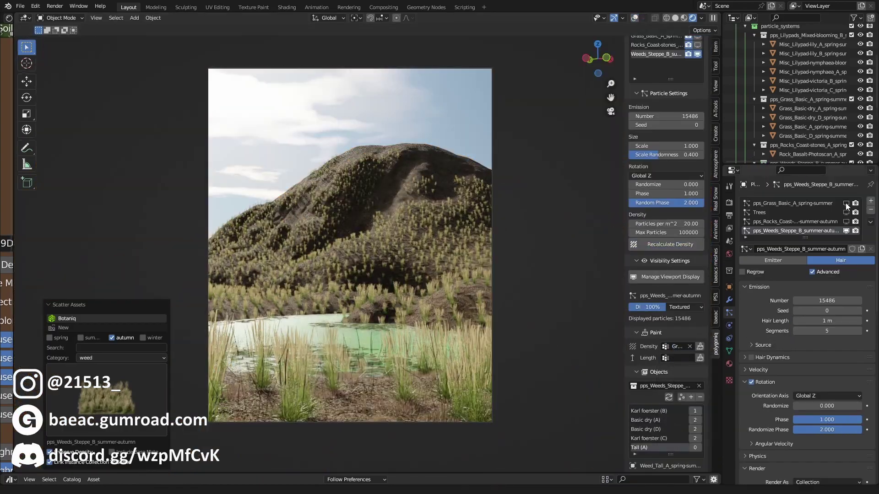
scroll(833, 133, down, 1)
scroll(833, 134, down, 3)
click(811, 118)
shift+click(796, 81)
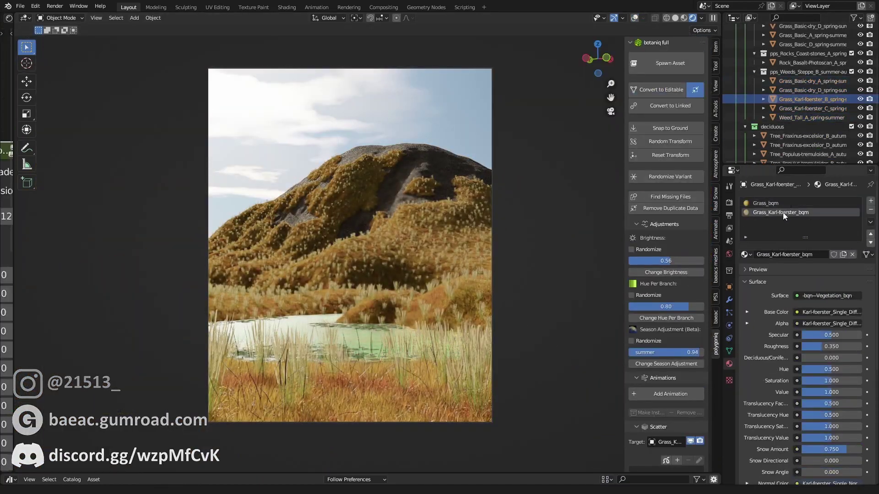
scroll(782, 212, down, 3)
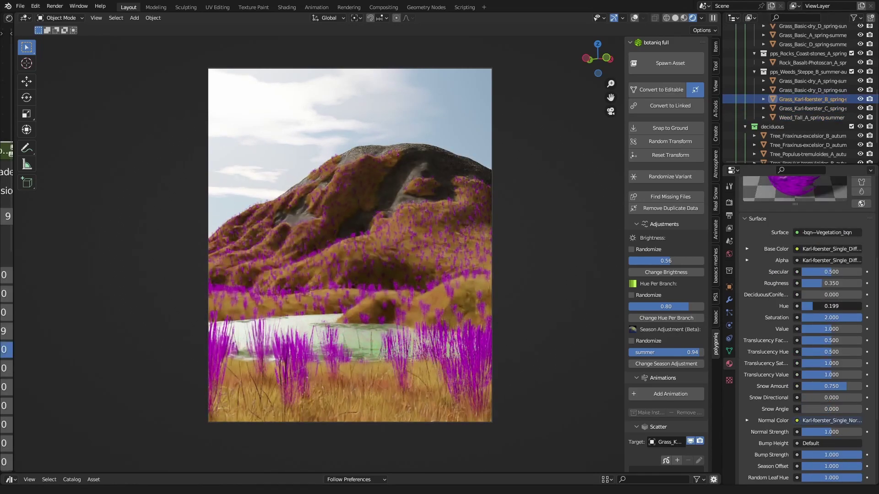
- Tint the Grass_Karl-foerster_B material to Hue 0.450 and Saturation 1.459
click(729, 313)
click(806, 99)
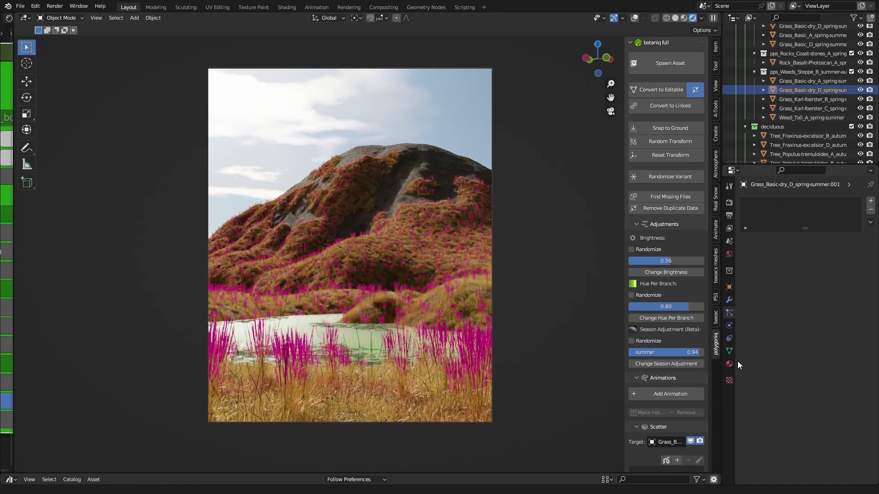
click(729, 364)
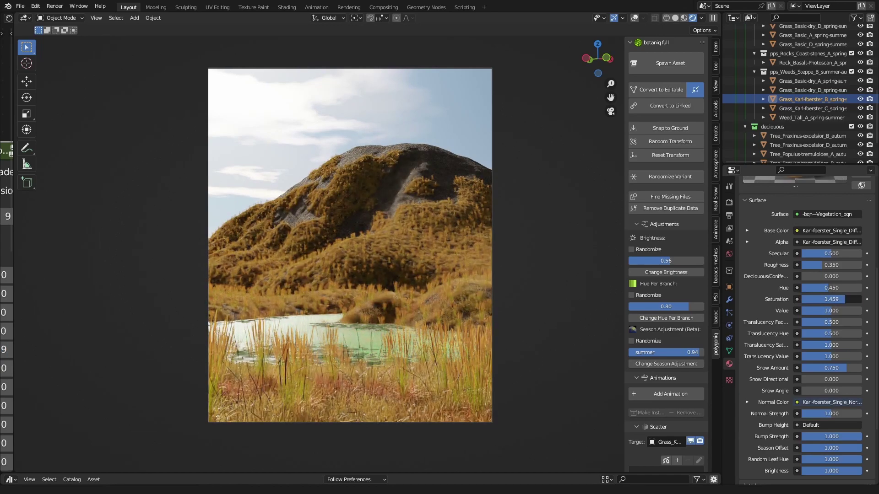
- Scatter the autumn Forest-debris Deciduous asset as a 100000-particle twig layer on the plane
key(ctrl+z)
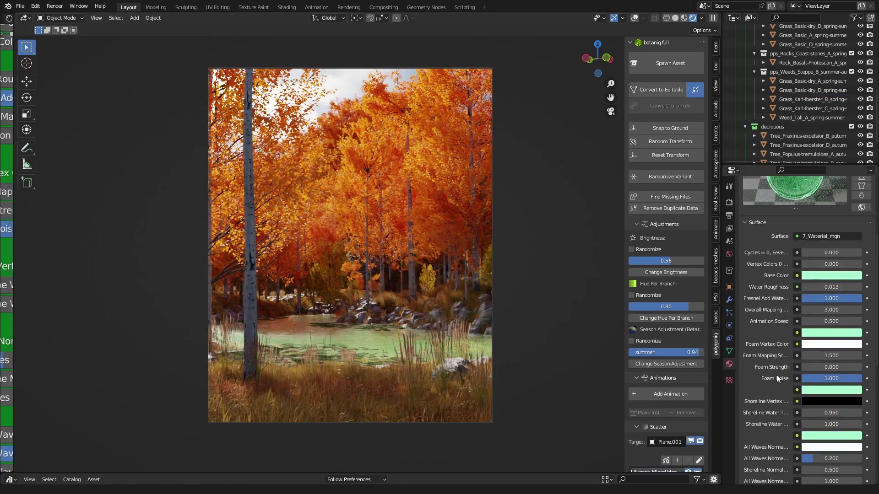
scroll(829, 427, down, 2)
scroll(813, 444, down, 10)
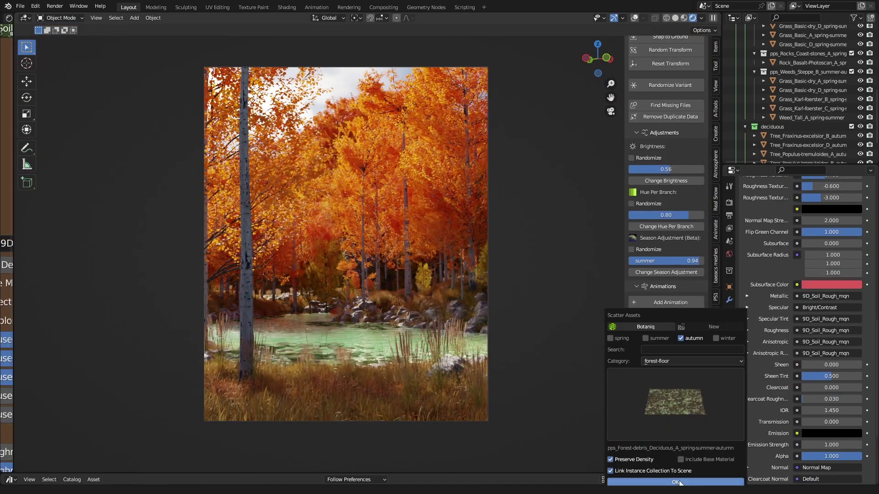
key(Return)
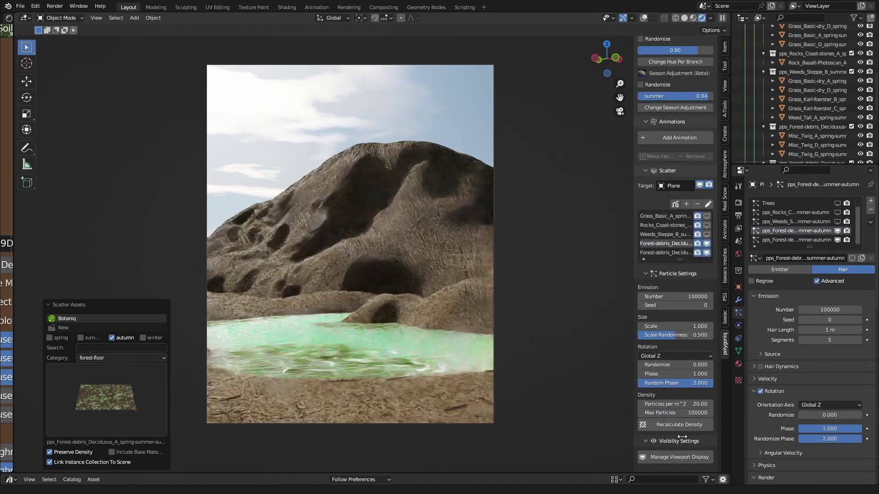
key(Return)
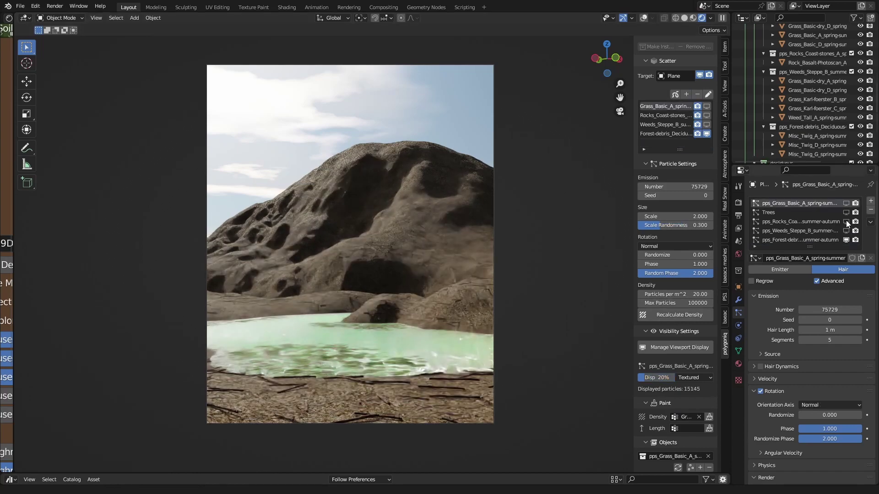
- Show the Trees layer again and spawn a Populus tremuloides sapling with its instance collection
click(847, 213)
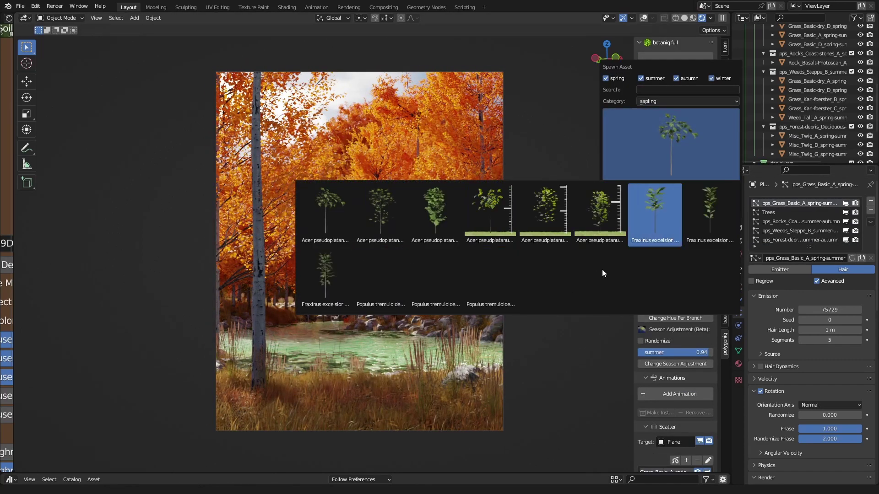
click(490, 279)
click(677, 213)
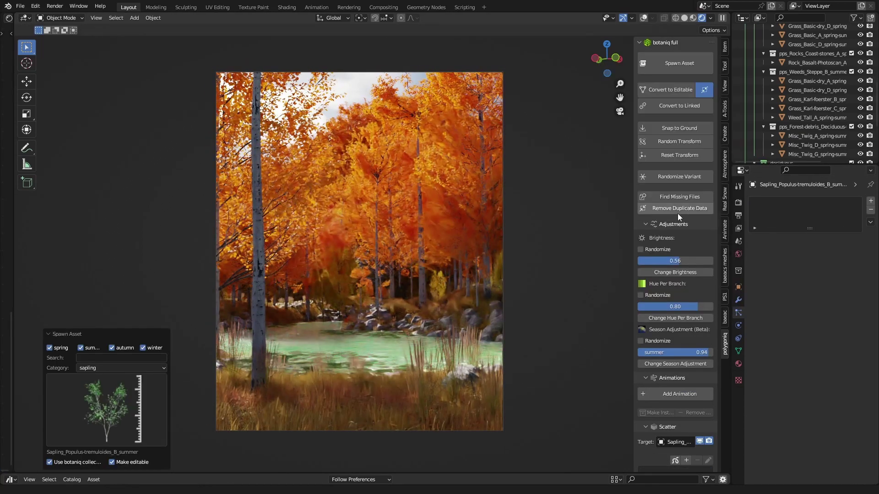
click(870, 201)
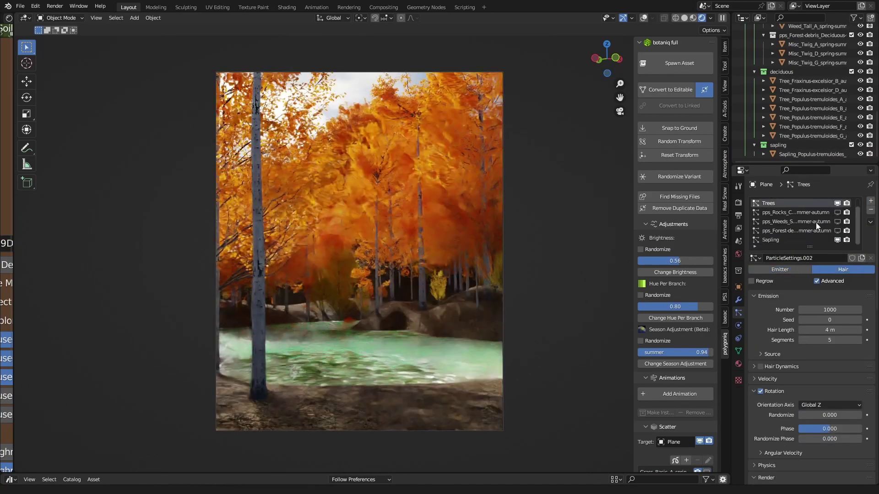
scroll(831, 258, down, 10)
click(835, 339)
- Inspect the sapling object, then re-enable the Rocks, Weeds and Debris layers in the viewport
click(811, 154)
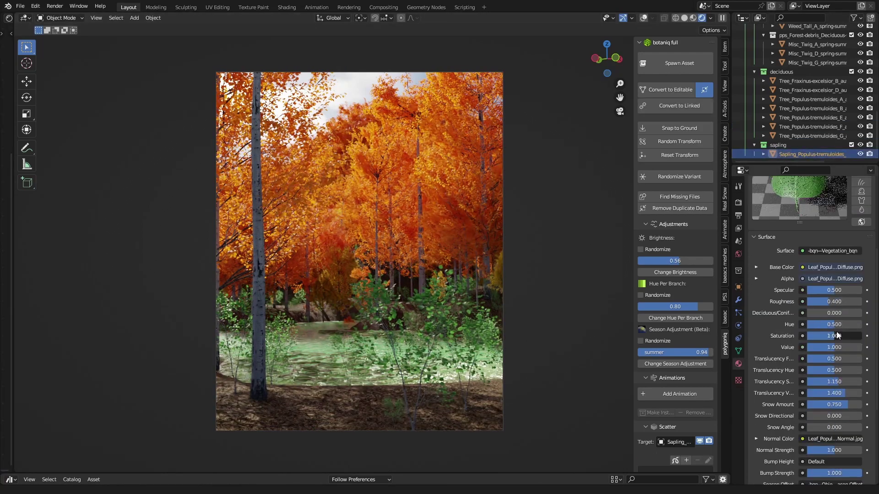
click(799, 154)
key(ctrl+z)
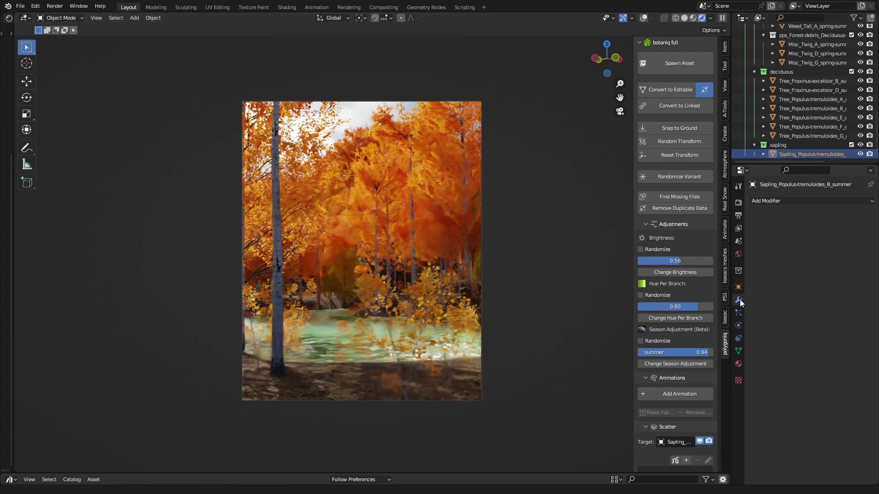
click(837, 212)
click(838, 221)
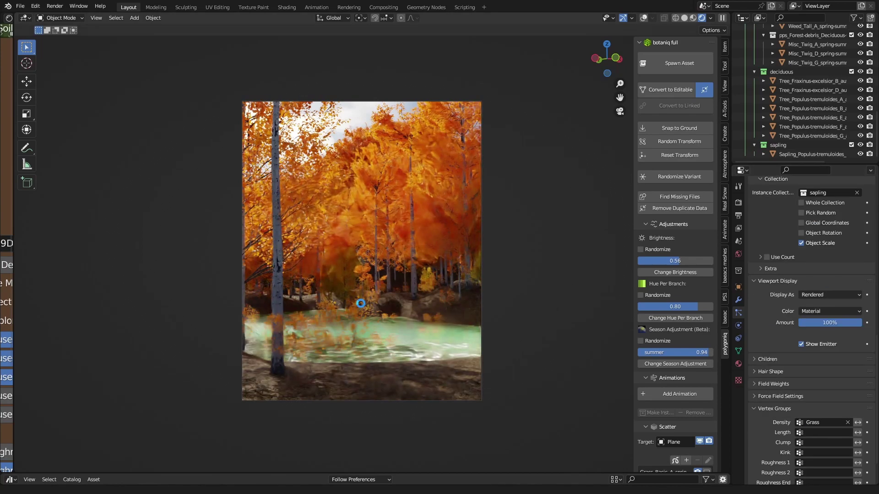
click(838, 230)
- Browse the Spawn Asset categories to reach misc assets such as leaves and mushrooms
click(679, 63)
click(719, 101)
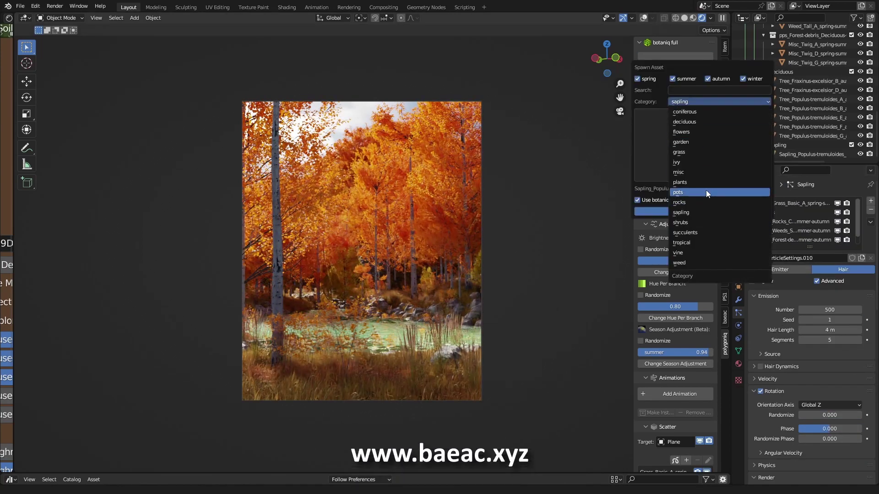
click(706, 191)
click(703, 147)
click(710, 102)
click(678, 172)
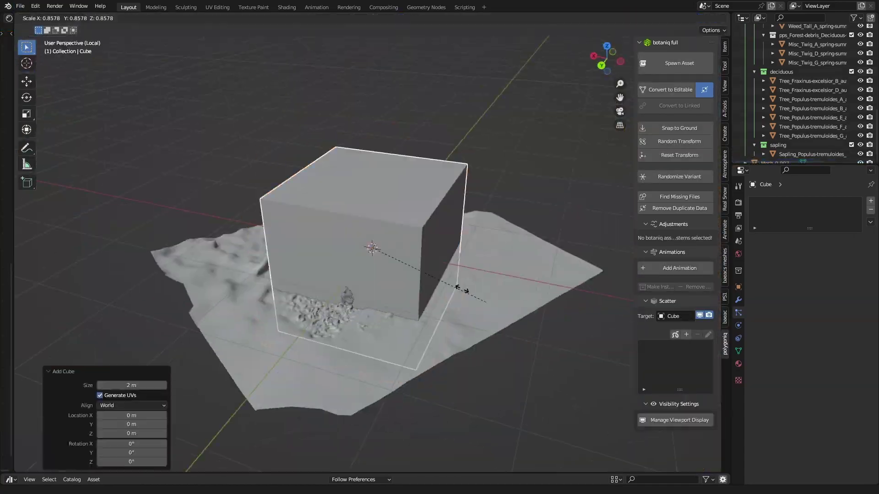
- Move the cube to enclose the forest from the front view and preview it in Rendered shading
key(KP_1)
key(g)
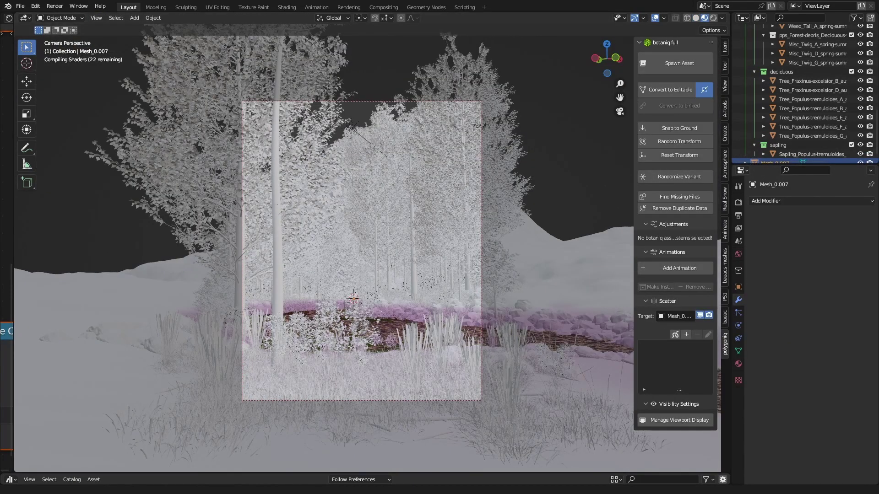
click(713, 17)
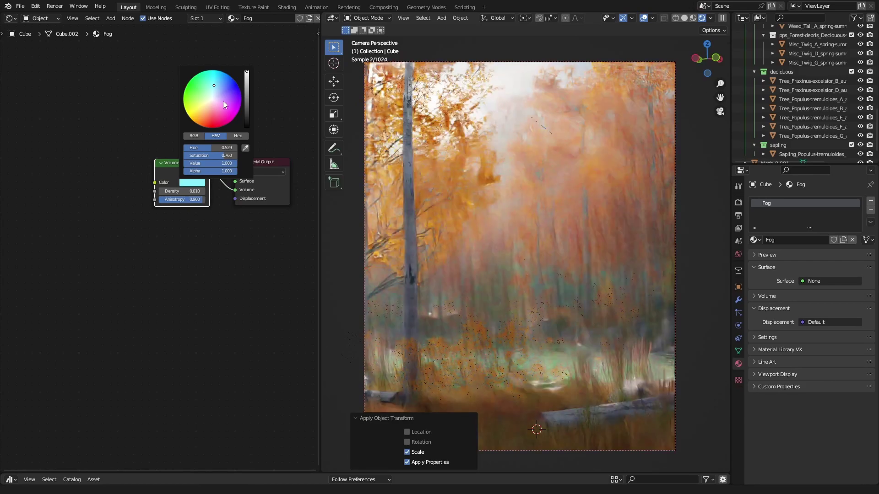
- Tint the fog orange and hide the rocks, weeds and debris layers for a rendered preview
click(205, 111)
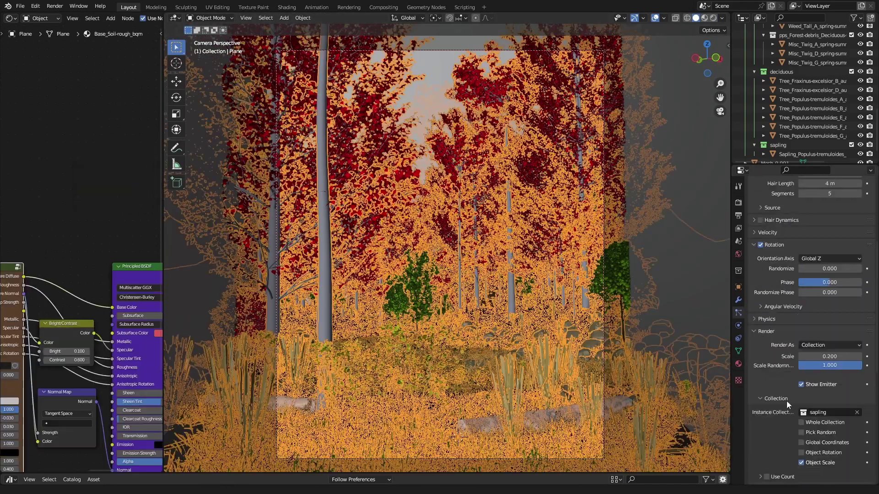
drag(837, 221, 838, 240)
click(713, 19)
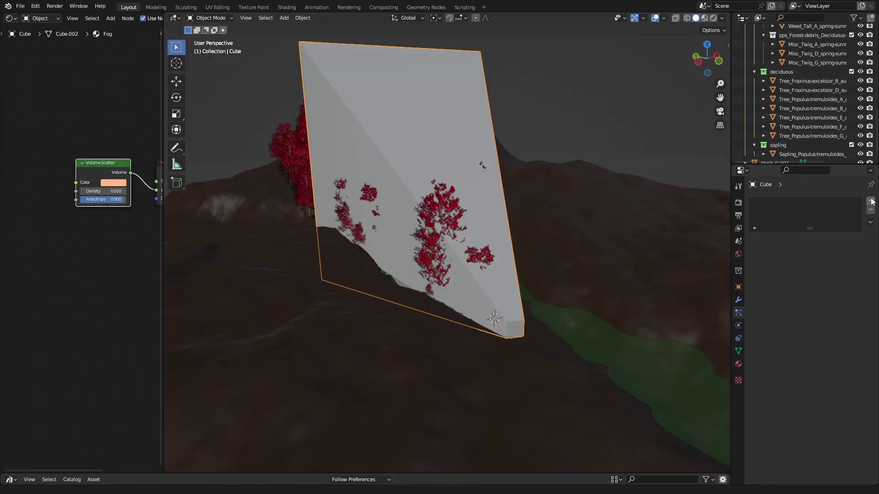
- Give the fog cube a particle system rendering Icosphere objects, then isolate the Icosphere for its dust material
click(871, 201)
key(KP_0)
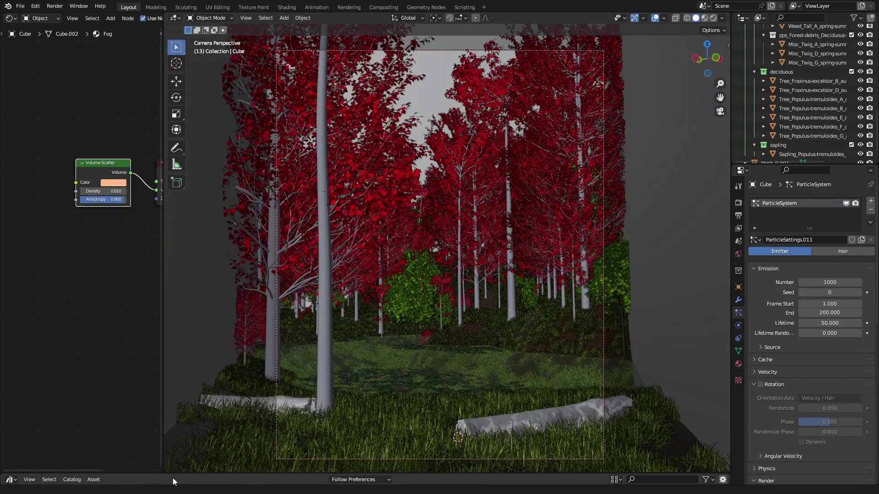
key(space)
key(Return)
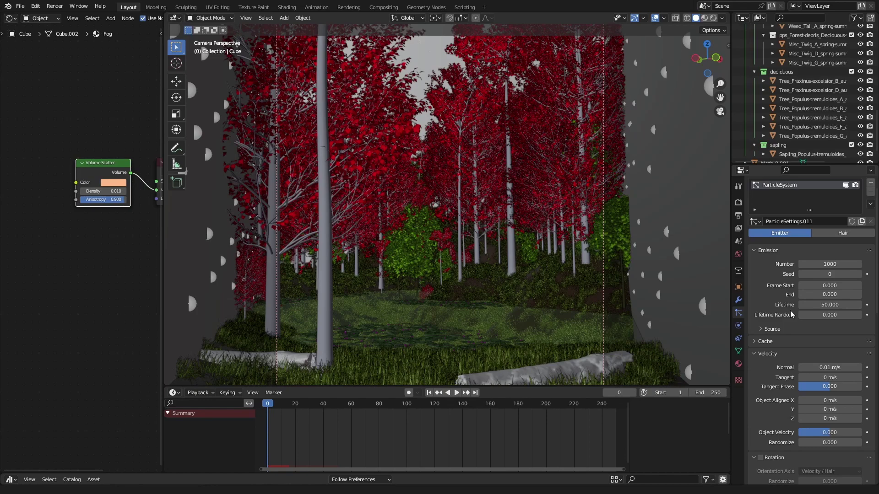
scroll(827, 320, down, 10)
click(828, 303)
click(828, 337)
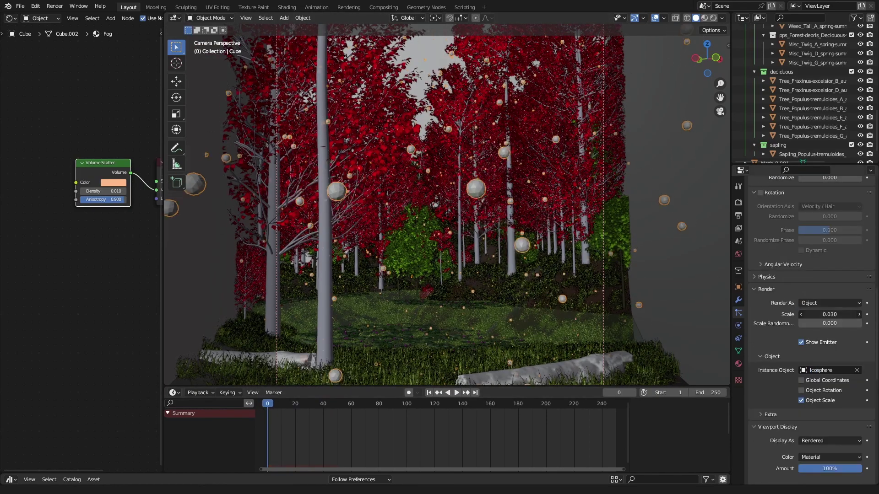
click(790, 143)
key(KP_Divide)
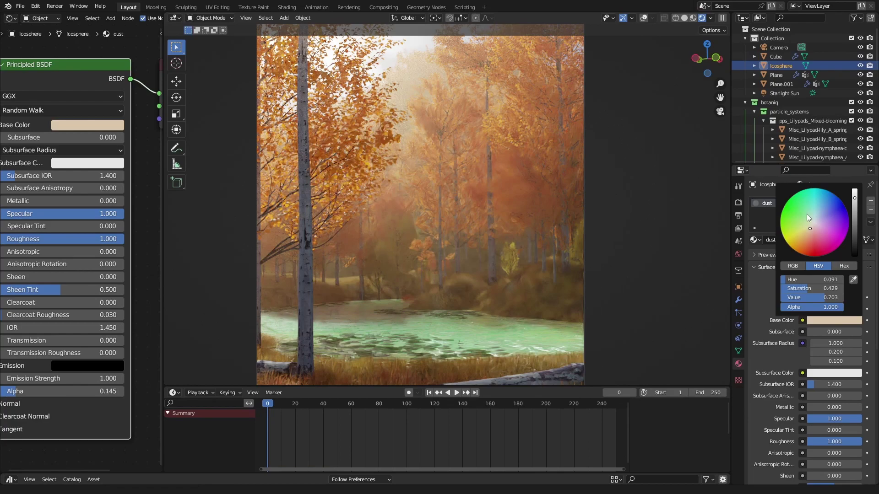
- Start adding a second icosphere setup for the orange emission fireflies of strength 89.9
scroll(828, 317, down, 5)
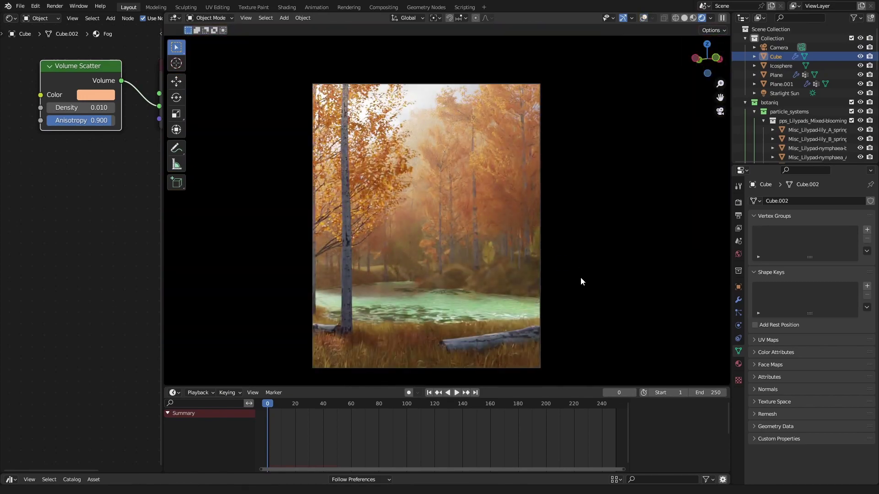
key(shift+a)
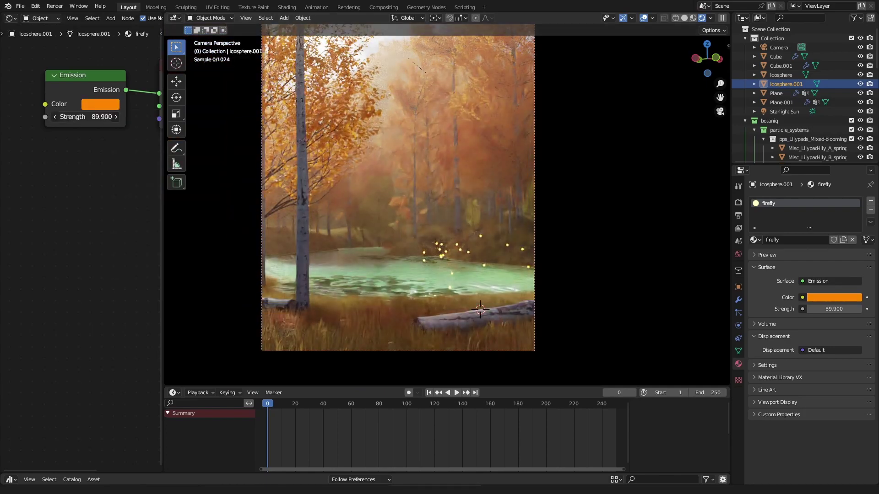
- Set the firefly glow strength, then rotate the Starlight Sun so warmer light falls through the trees
click(738, 215)
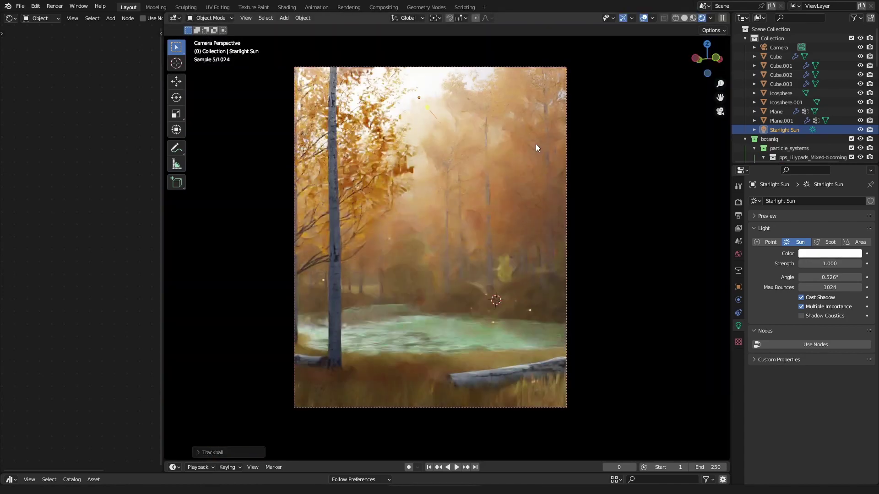
drag(537, 146, 550, 171)
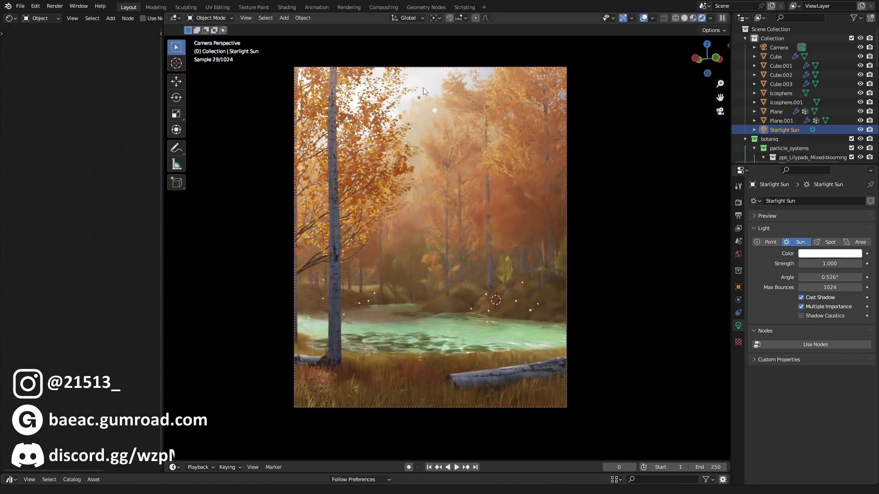